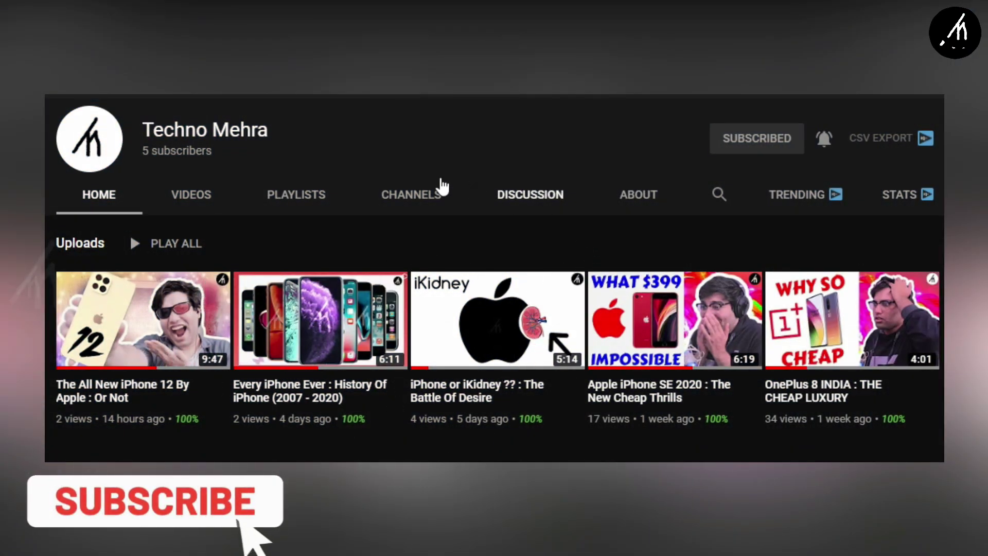
Drop video_29 at the start of track 1, keep 1920 x 1080 30fps, and briefly preview it.
{"action": "left_click_drag", "start_coordinate": [287, 129], "coordinate": [143, 130]}
{"action": "left_click", "coordinate": [307, 148]}
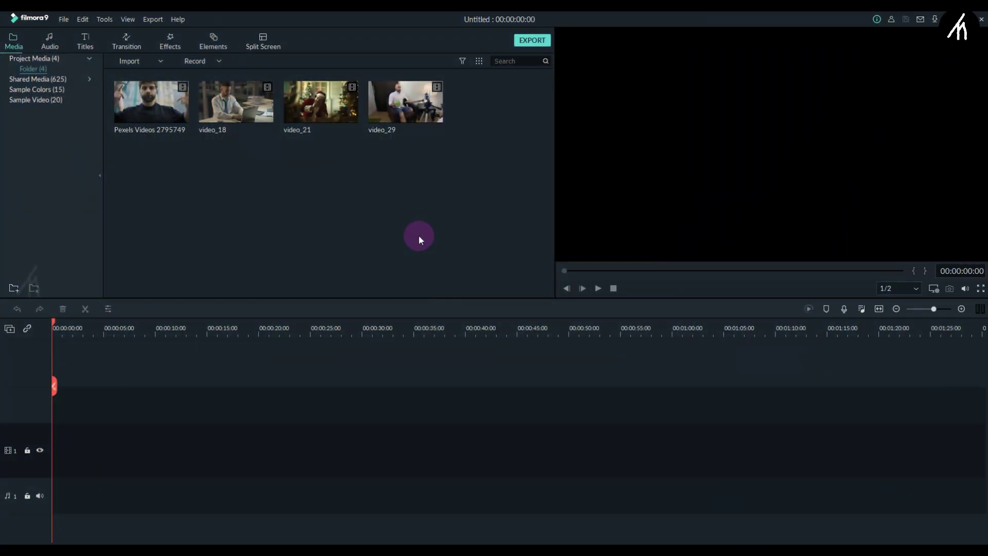
{"action": "left_click", "coordinate": [435, 114]}
{"action": "left_click_drag", "start_coordinate": [435, 113], "coordinate": [58, 432]}
{"action": "left_click", "coordinate": [498, 306]}
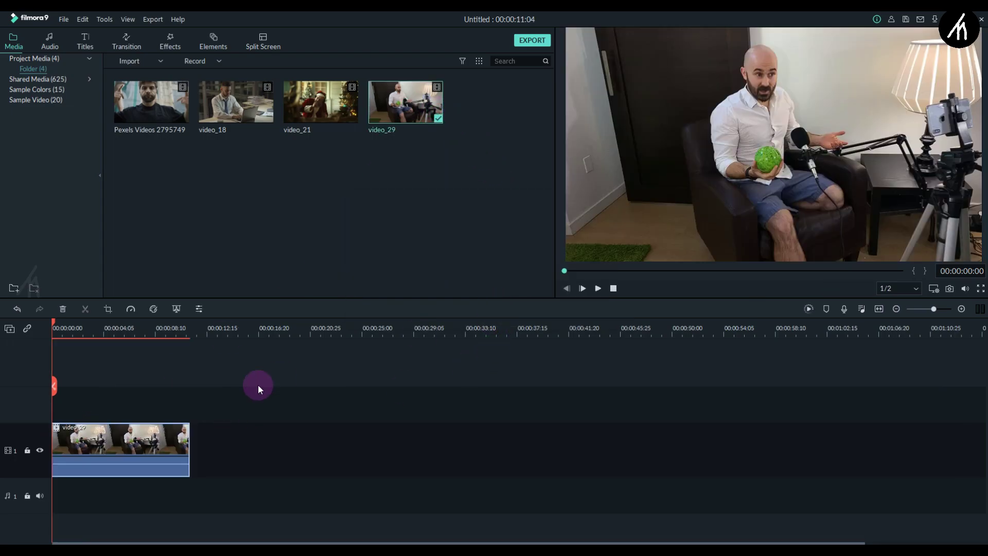
{"action": "key", "text": "space"}
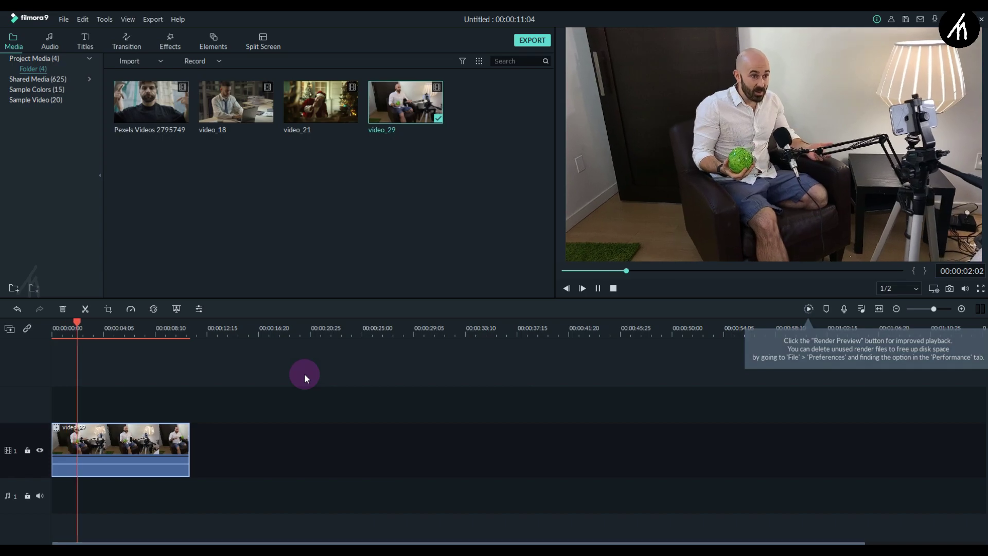
{"action": "key", "text": "space"}
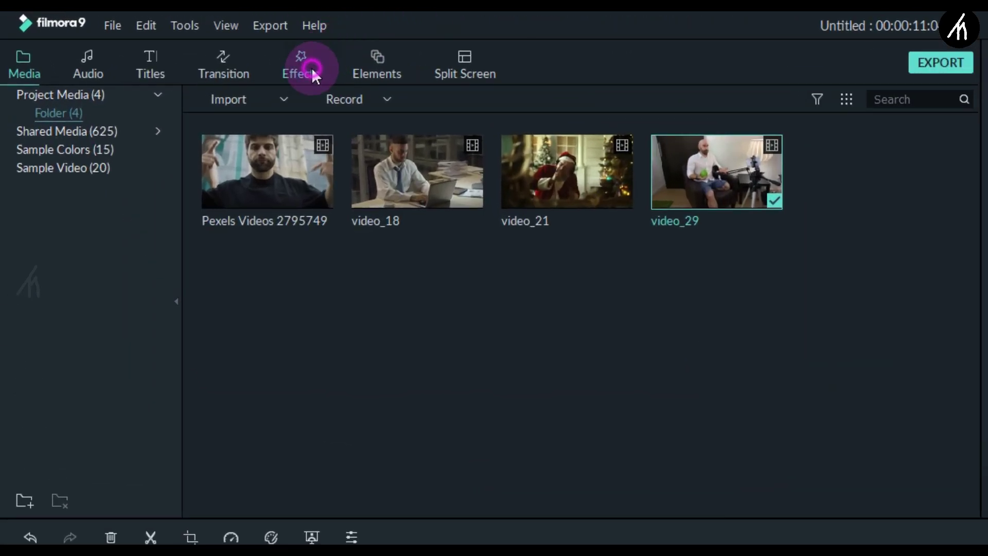
Add the Utility Face-off effect on track 2 above video_29 and stretch it to the clip's end.
{"action": "left_click", "coordinate": [310, 68]}
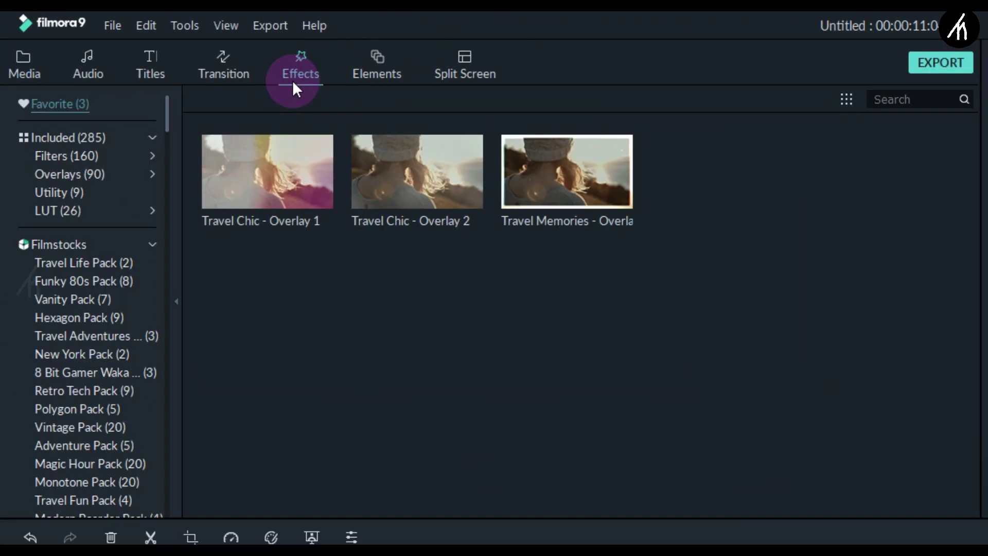
{"action": "left_click", "coordinate": [56, 192]}
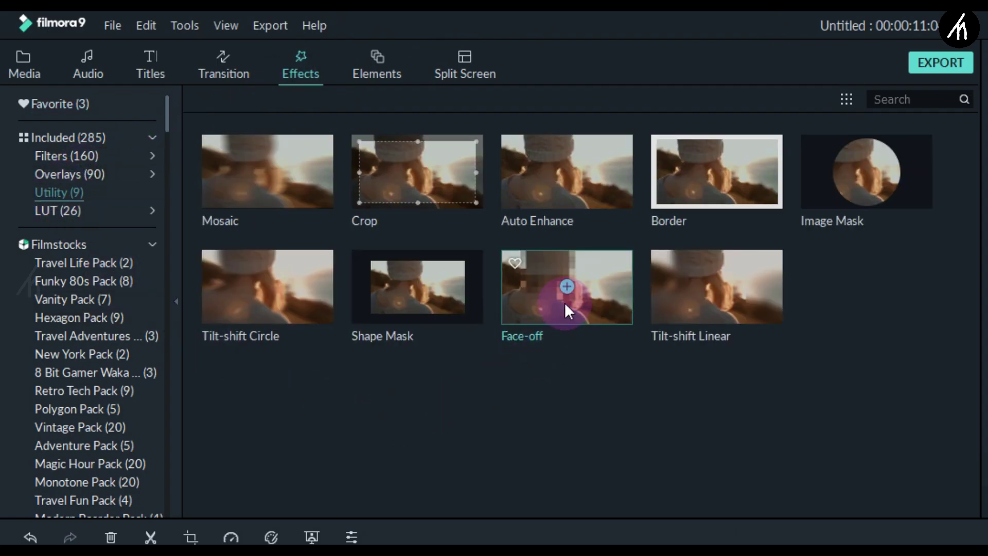
{"action": "left_click_drag", "start_coordinate": [619, 307], "coordinate": [406, 555]}
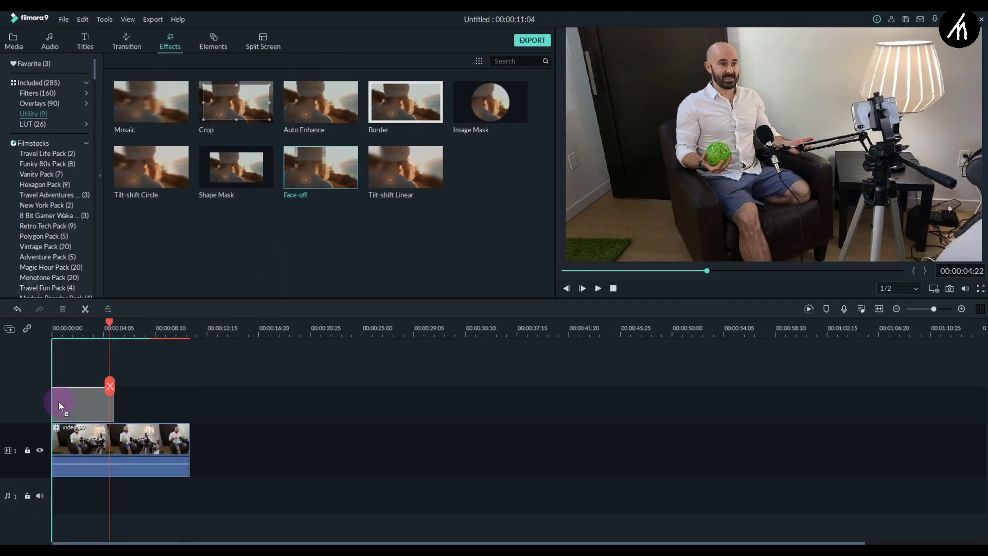
{"action": "left_click_drag", "start_coordinate": [58, 401], "coordinate": [348, 248]}
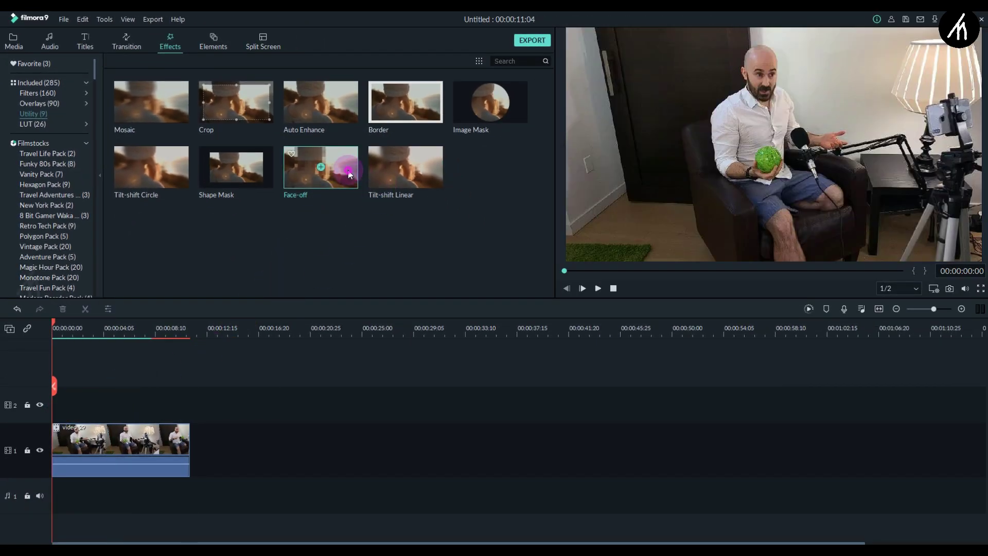
{"action": "left_click_drag", "start_coordinate": [119, 447], "coordinate": [115, 449]}
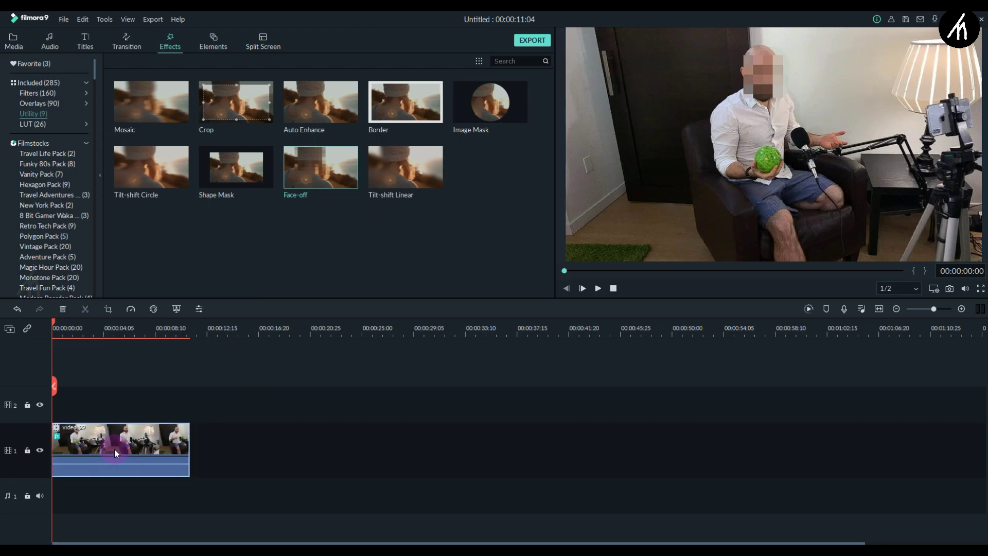
{"action": "key", "text": "ctrl+z"}
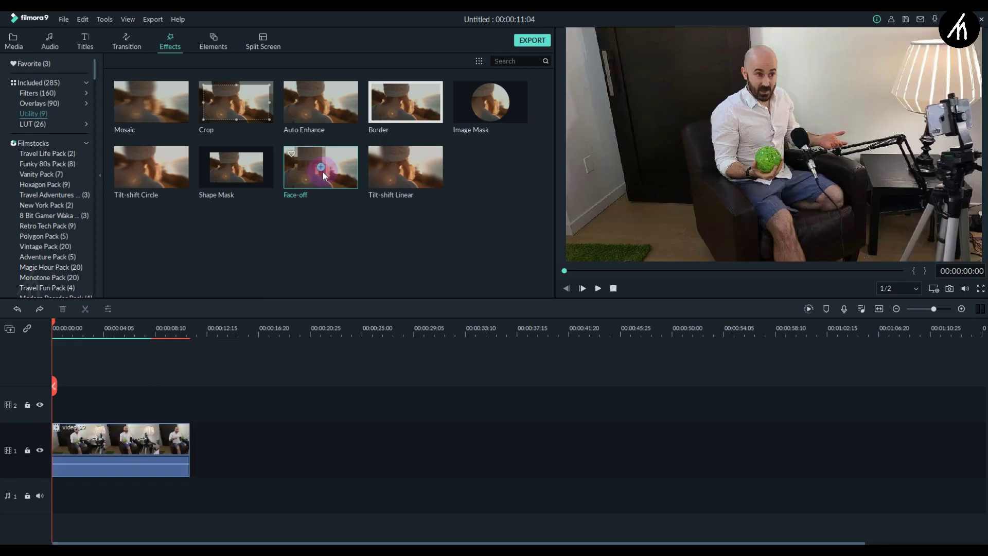
{"action": "left_click_drag", "start_coordinate": [114, 406], "coordinate": [189, 405]}
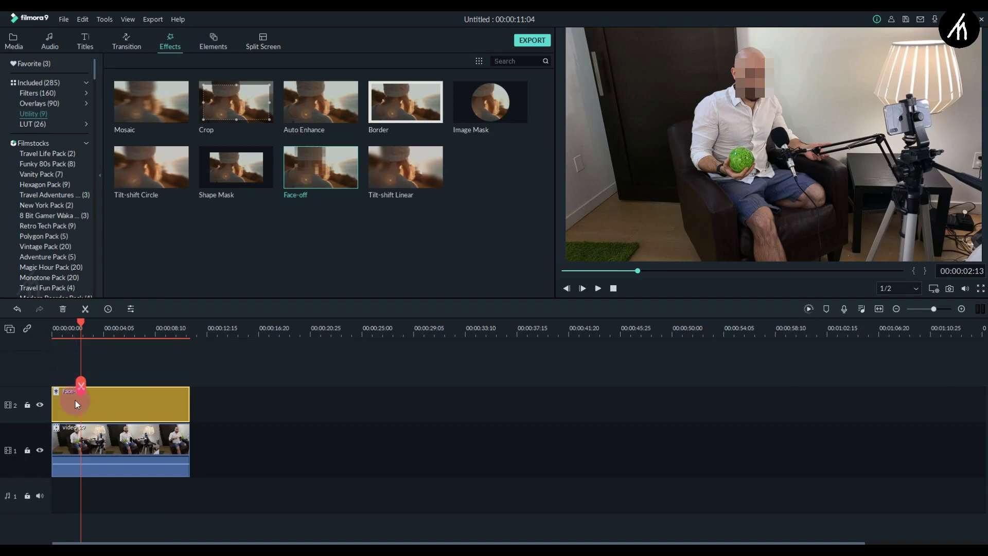
Open the Face-off settings and cover the face with the smiling emoji preset.
{"action": "double_click", "coordinate": [124, 397]}
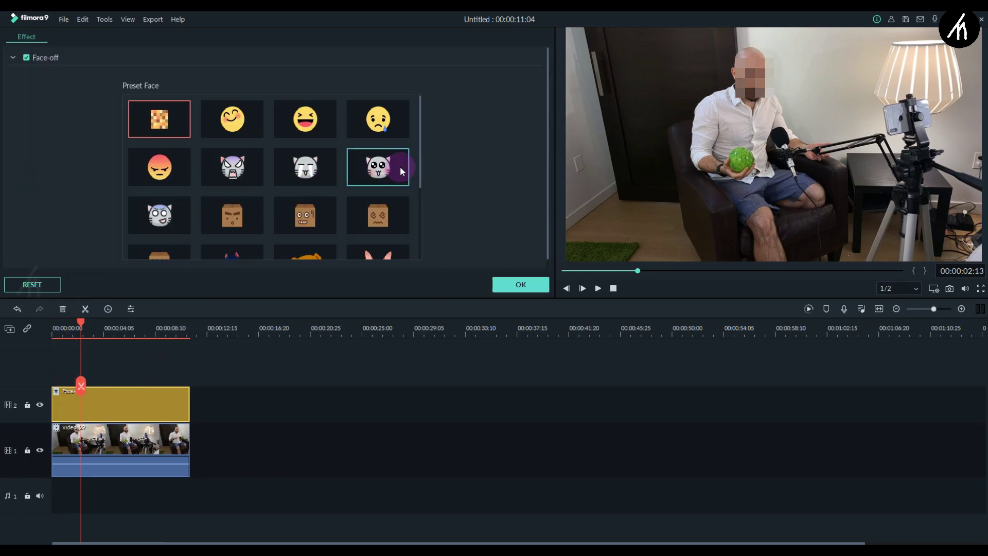
{"action": "left_click_drag", "start_coordinate": [419, 150], "coordinate": [317, 128]}
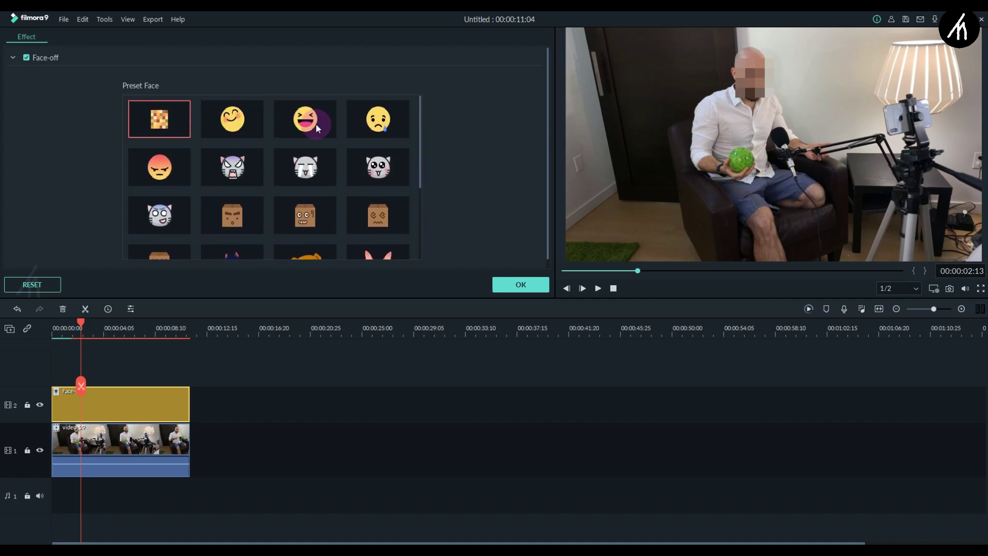
{"action": "left_click", "coordinate": [232, 119]}
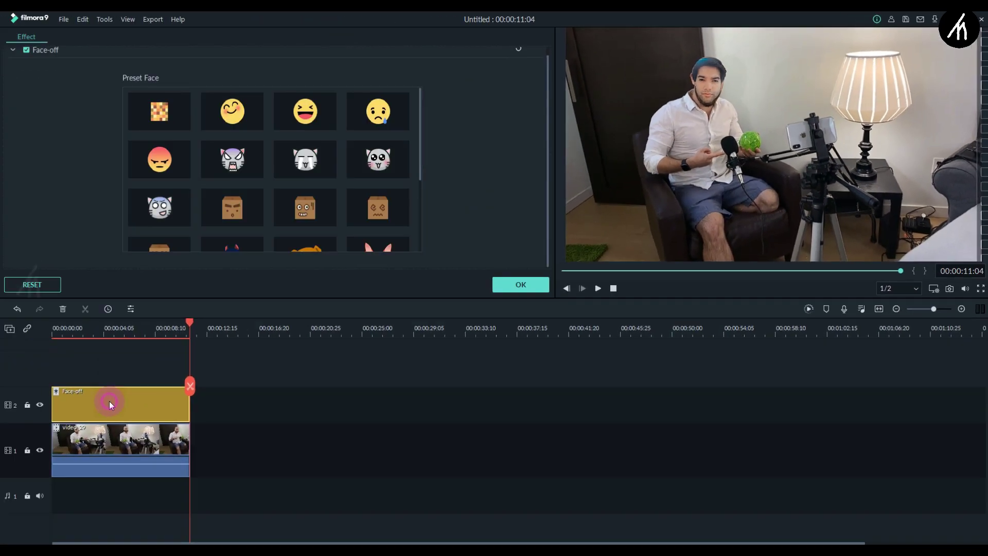
Try the skull preset, then settle on the frowning box face and confirm the Face-off settings.
{"action": "scroll", "coordinate": [344, 201], "scroll_direction": "down", "scroll_amount": 3}
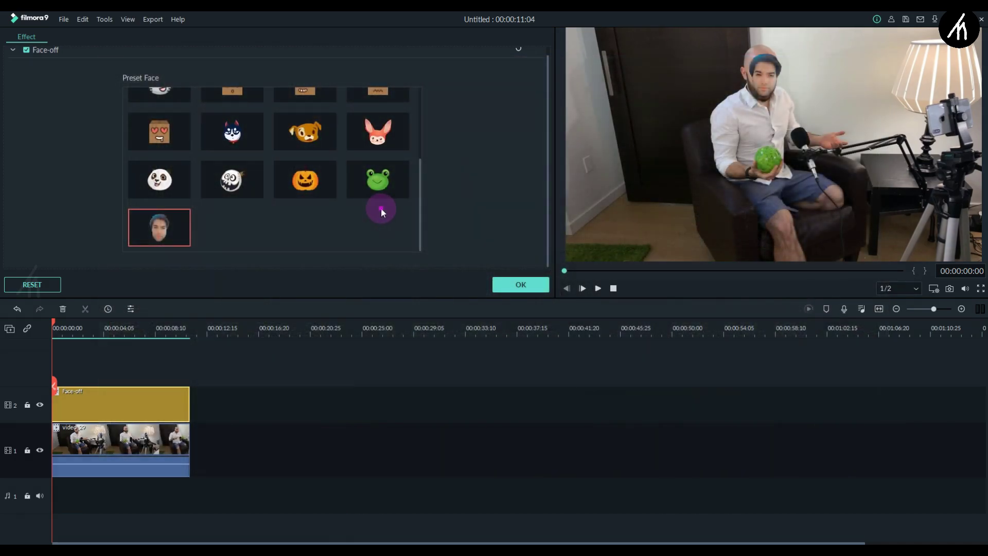
{"action": "left_click", "coordinate": [226, 171]}
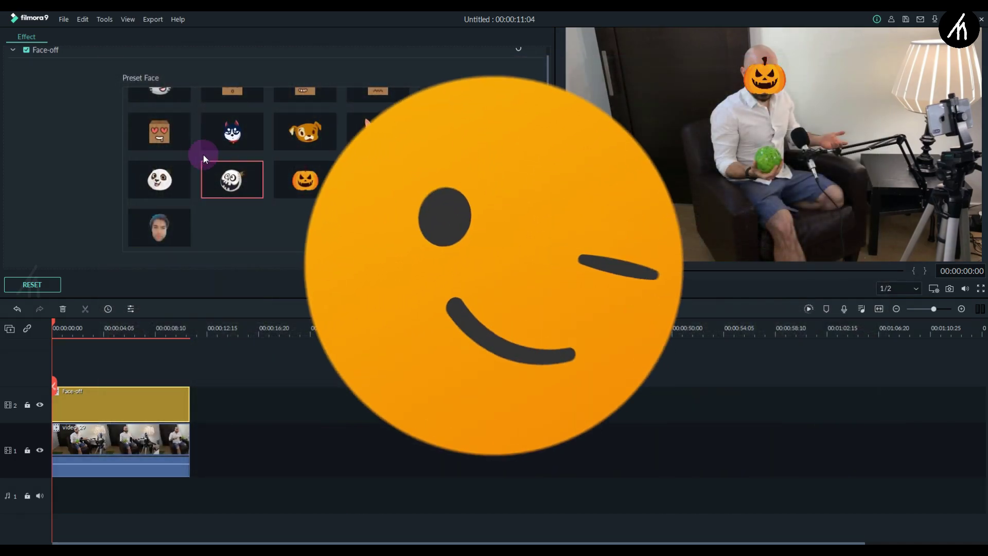
{"action": "scroll", "coordinate": [236, 190], "scroll_direction": "up", "scroll_amount": 1}
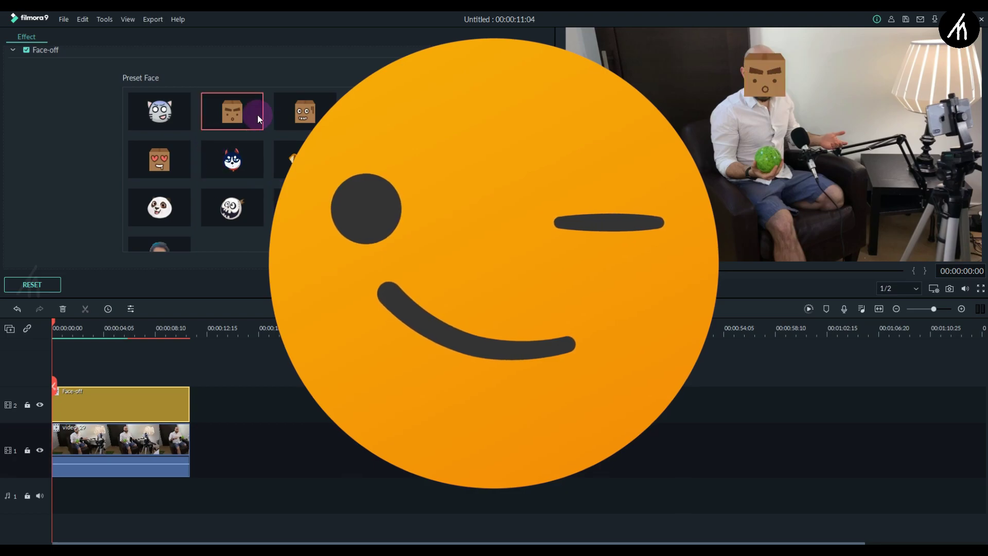
{"action": "left_click", "coordinate": [232, 112]}
{"action": "scroll", "coordinate": [240, 123], "scroll_direction": "up", "scroll_amount": 2}
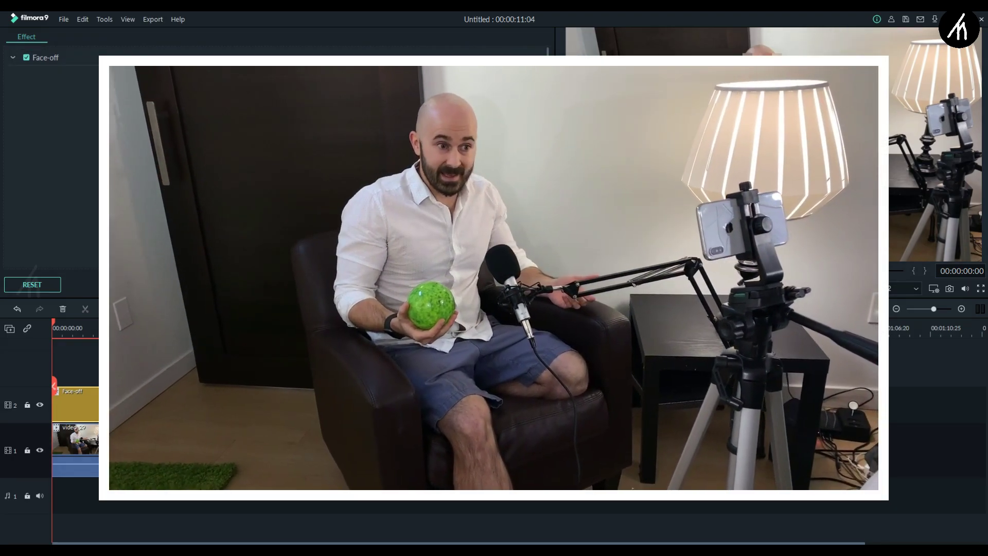
{"action": "left_click", "coordinate": [521, 284]}
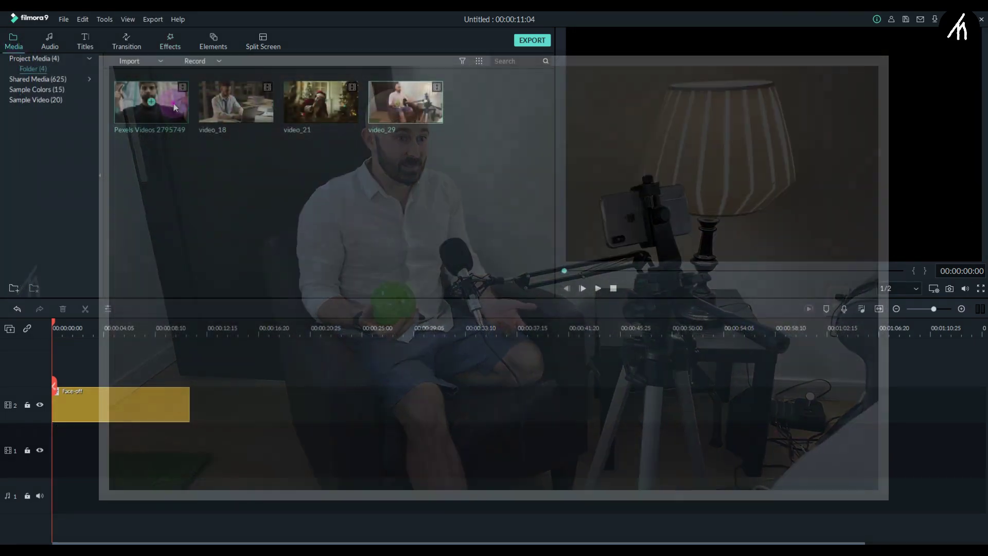
Put the Pexels Videos 2795749 clip on track 1, confirm project settings, and play the preview.
{"action": "left_click", "coordinate": [175, 106]}
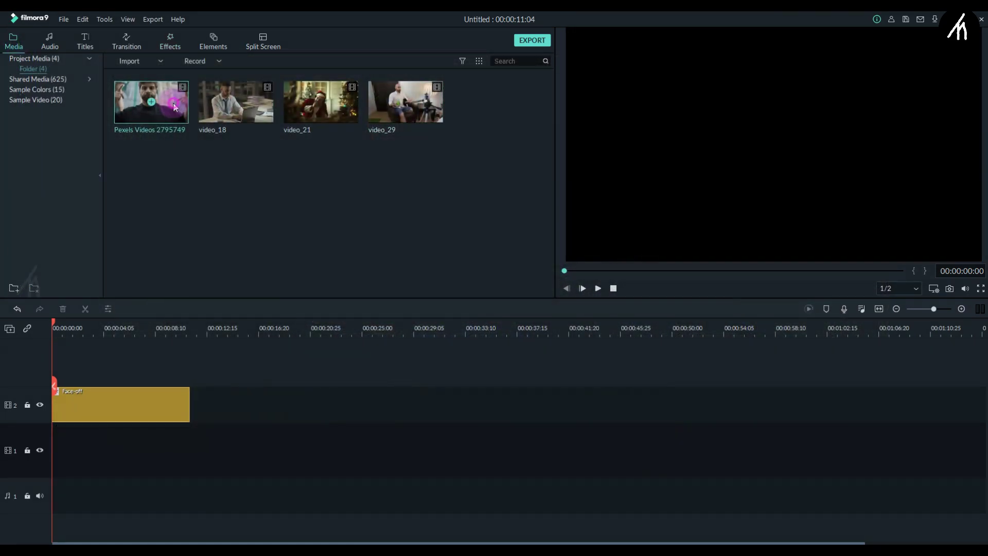
{"action": "left_click_drag", "start_coordinate": [76, 452], "coordinate": [58, 452]}
{"action": "left_click", "coordinate": [565, 307]}
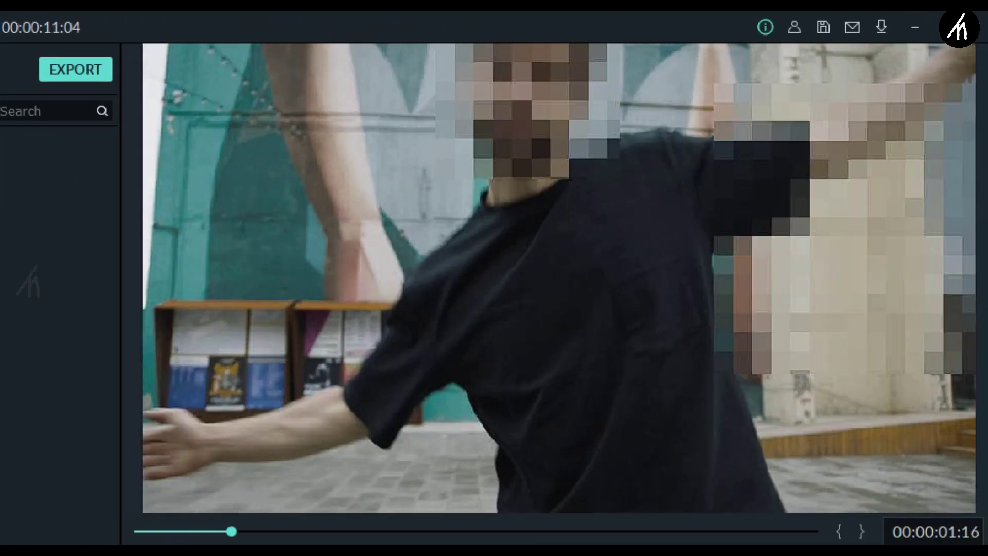
{"action": "left_click", "coordinate": [550, 433]}
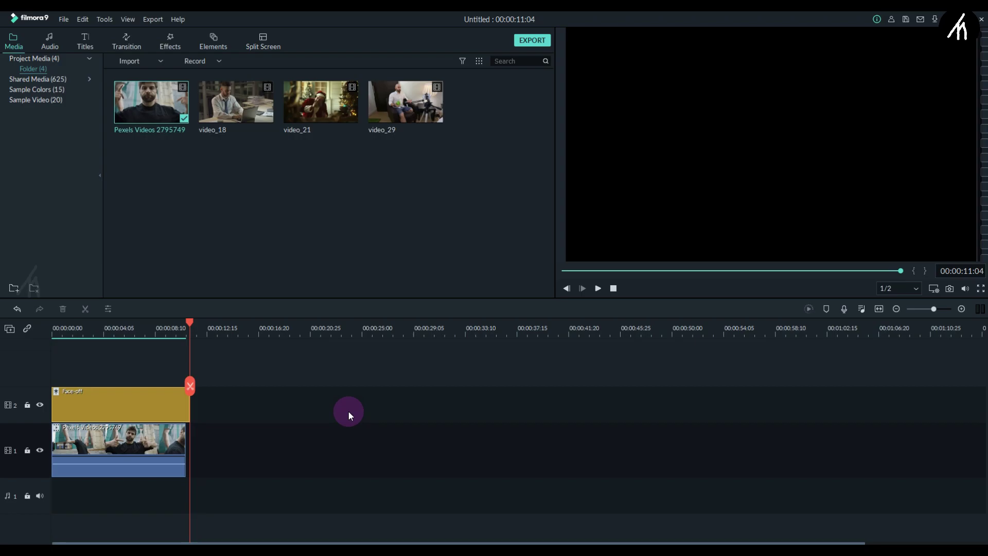
Remove the Pexels clip and drag video_18 onto track 1 under Face-off.
{"action": "left_click", "coordinate": [150, 322]}
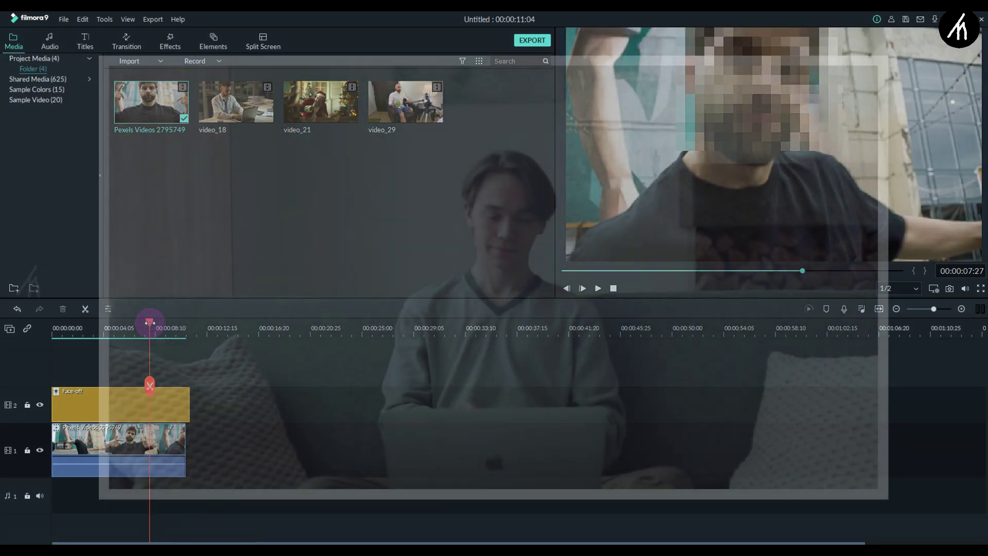
{"action": "key", "text": "space"}
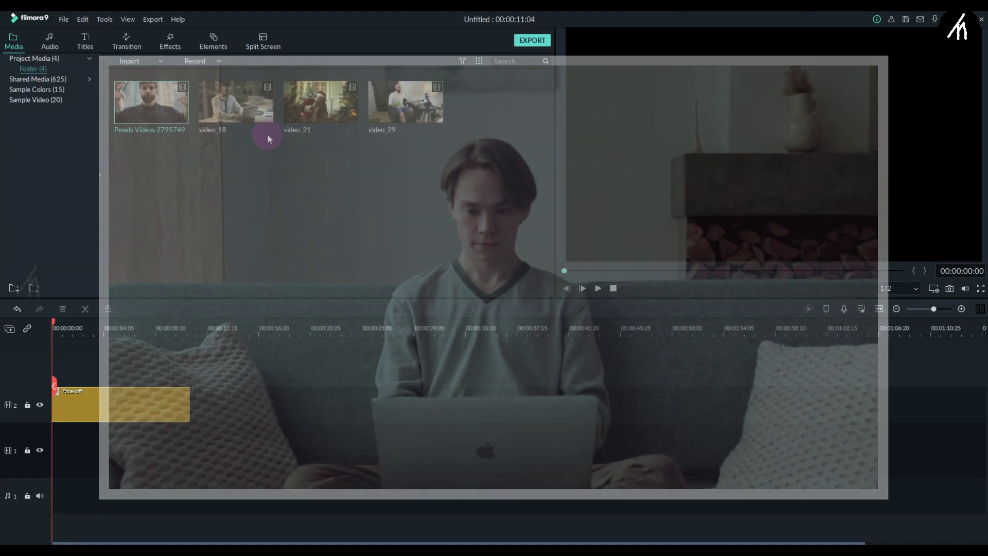
{"action": "left_click_drag", "start_coordinate": [258, 110], "coordinate": [57, 448]}
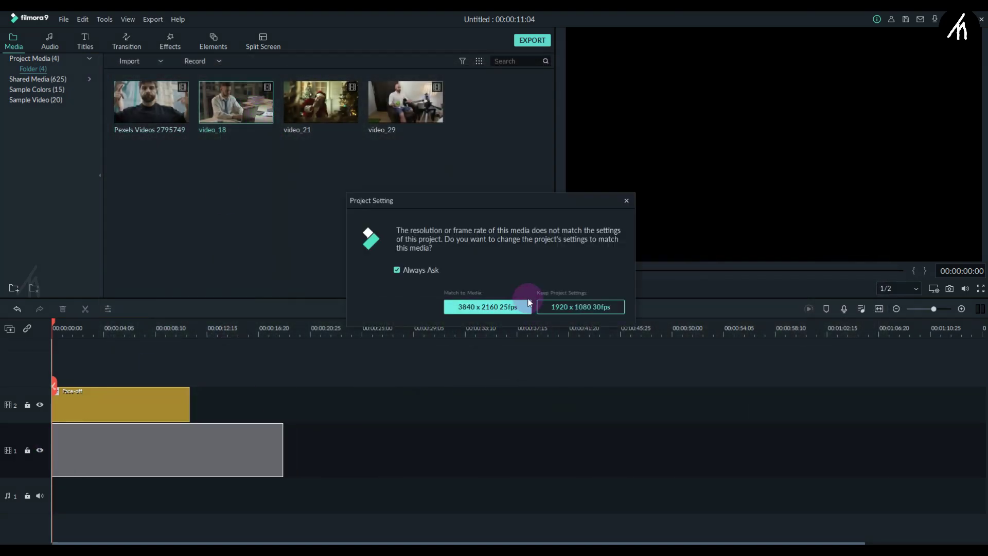
Answer the resolution prompt so video_18 lands on track 1.
{"action": "left_click", "coordinate": [529, 305]}
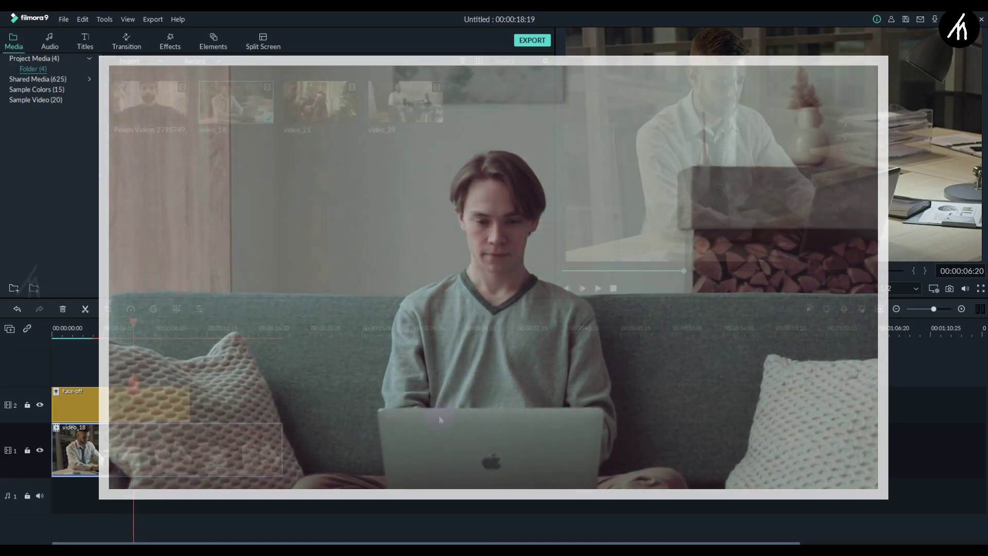
Replace video_18 with video_21 on track 1, answer the resolution prompt, and start playback.
{"action": "key", "text": "Delete"}
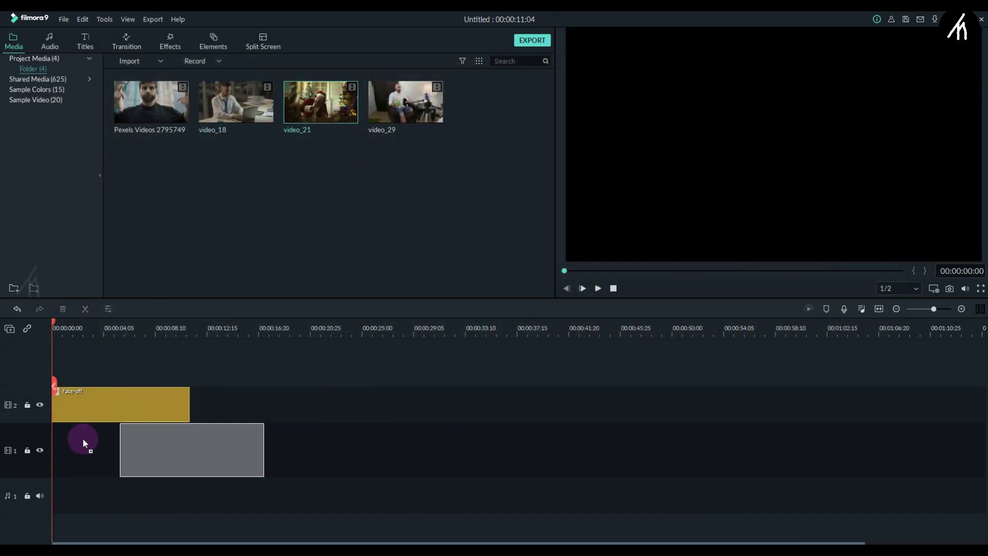
{"action": "left_click_drag", "start_coordinate": [82, 438], "coordinate": [84, 438]}
{"action": "left_click", "coordinate": [507, 309]}
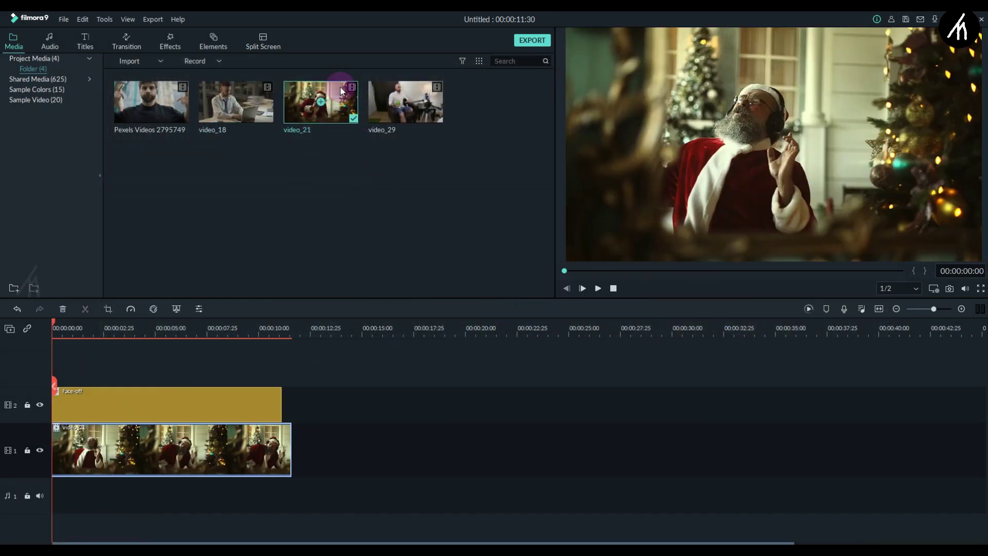
{"action": "left_click", "coordinate": [367, 371]}
{"action": "key", "text": "space"}
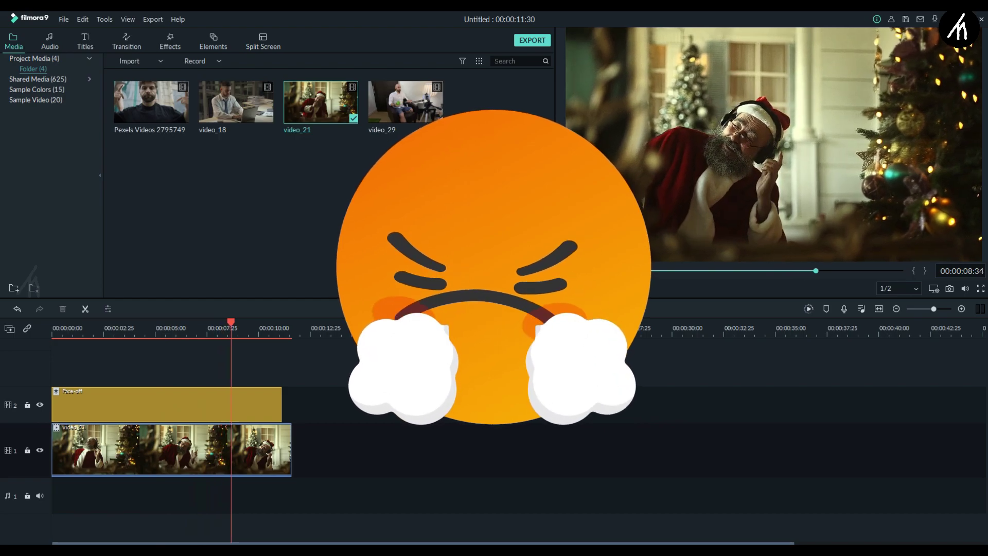
Give video_18 contrast -100, saturation 83 and brightness 68, then preview the colour change.
{"action": "key", "text": "space"}
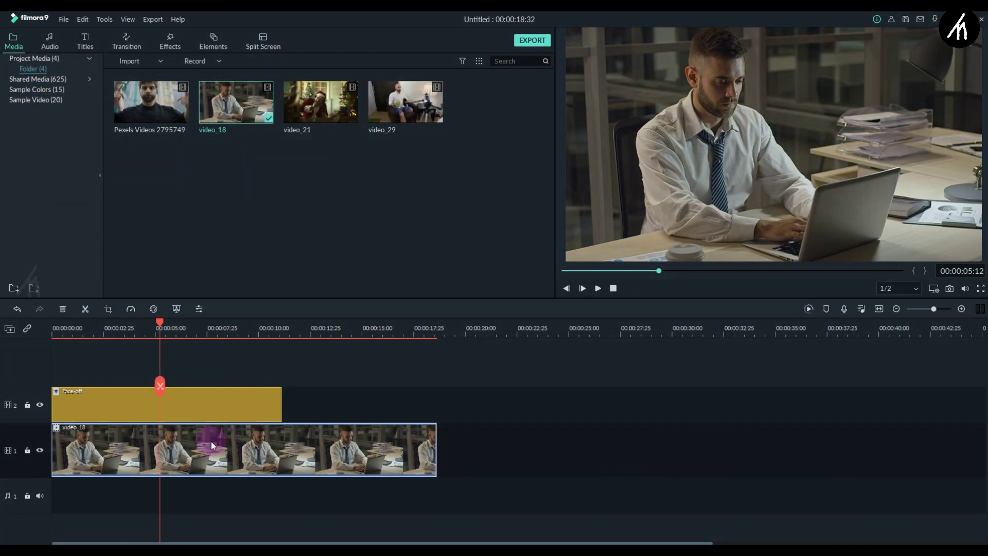
{"action": "double_click", "coordinate": [211, 442]}
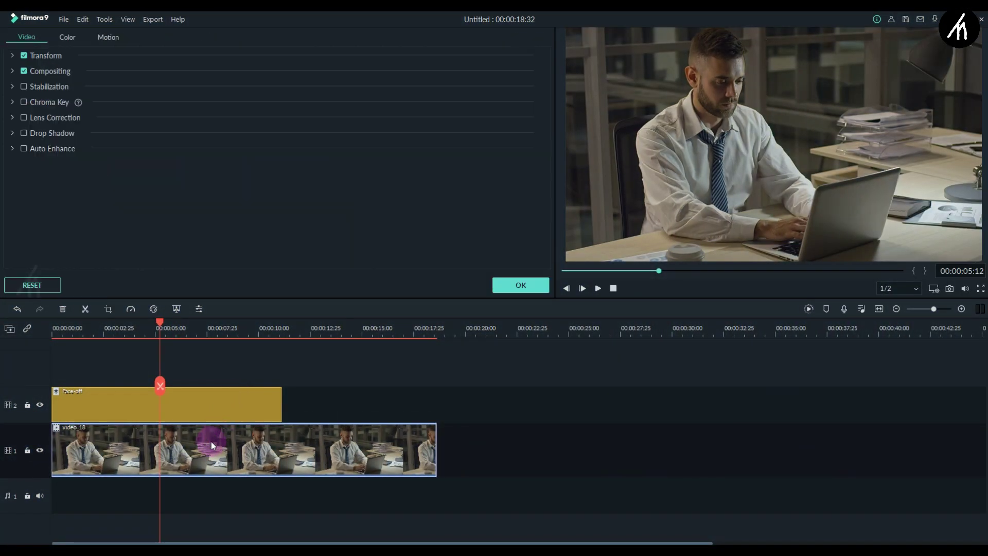
{"action": "left_click_drag", "start_coordinate": [283, 183], "coordinate": [336, 183]}
{"action": "left_click_drag", "start_coordinate": [282, 154], "coordinate": [173, 182]}
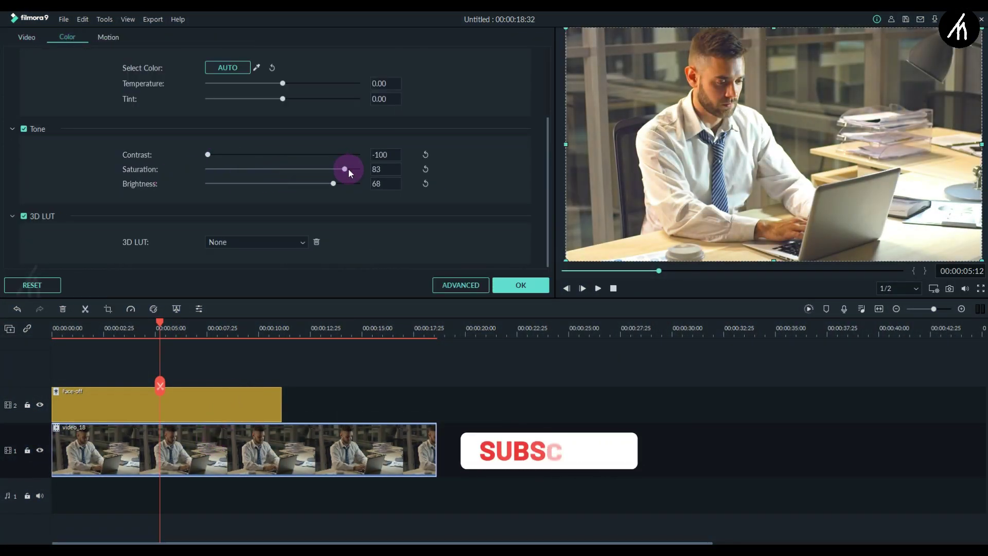
{"action": "left_click", "coordinate": [521, 284]}
{"action": "key", "text": "space"}
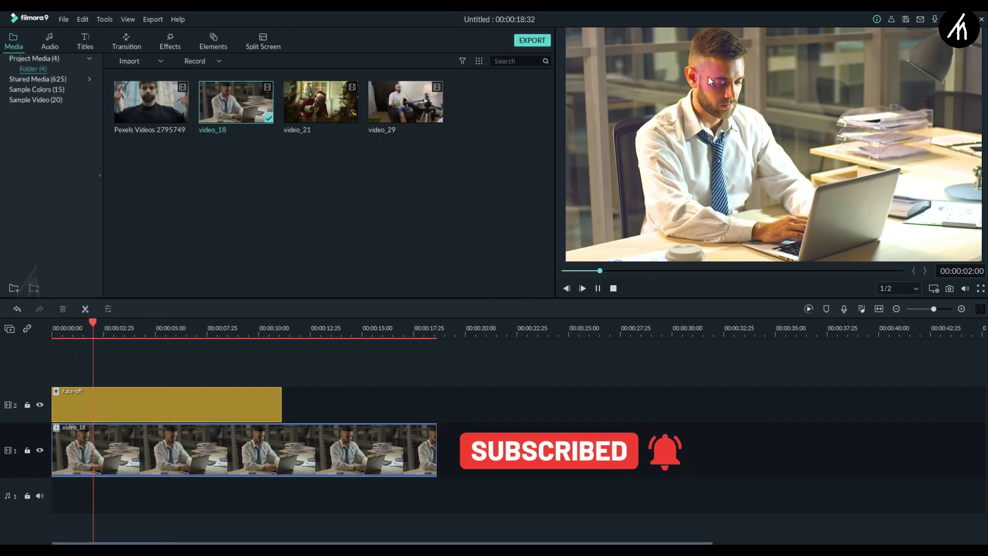
{"action": "key", "text": "space"}
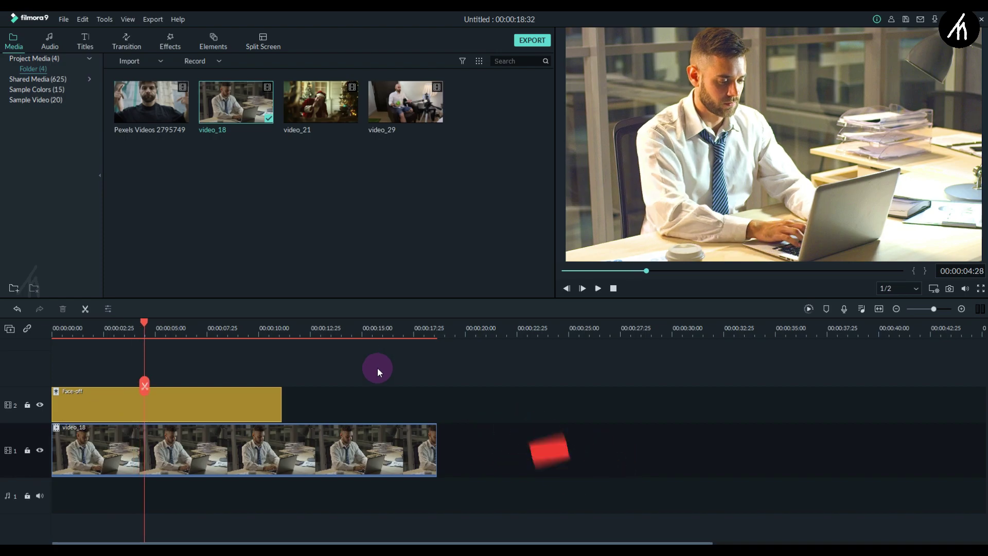
Crop video_18 to 1761x991 around the man's head and play the result.
{"action": "right_click", "coordinate": [282, 458]}
{"action": "left_click", "coordinate": [314, 222]}
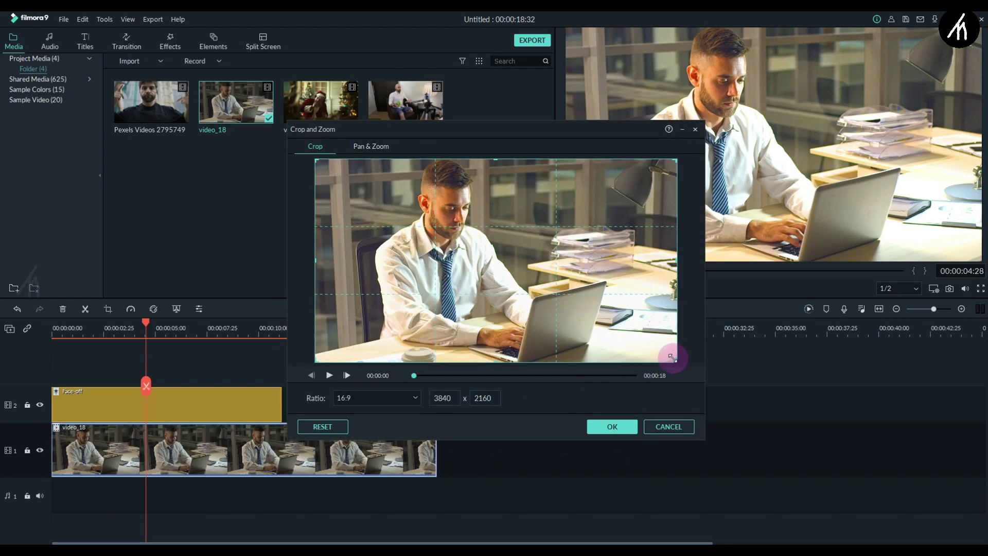
{"action": "left_click_drag", "start_coordinate": [674, 359], "coordinate": [478, 251]}
{"action": "left_click_drag", "start_coordinate": [399, 220], "coordinate": [442, 220]}
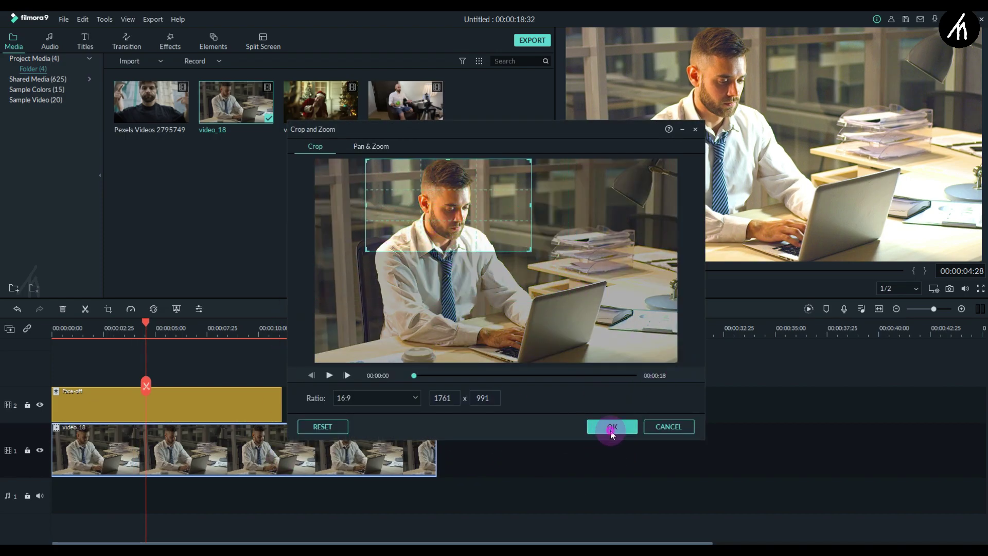
{"action": "left_click", "coordinate": [612, 427]}
{"action": "key", "text": "space"}
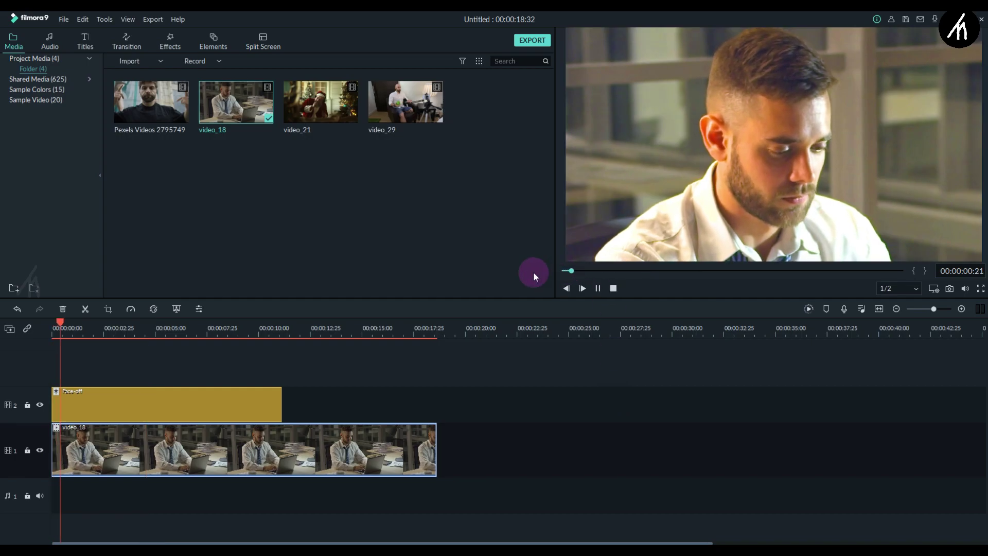
Stop playback and delete video_18 from track 1.
{"action": "left_click", "coordinate": [401, 371]}
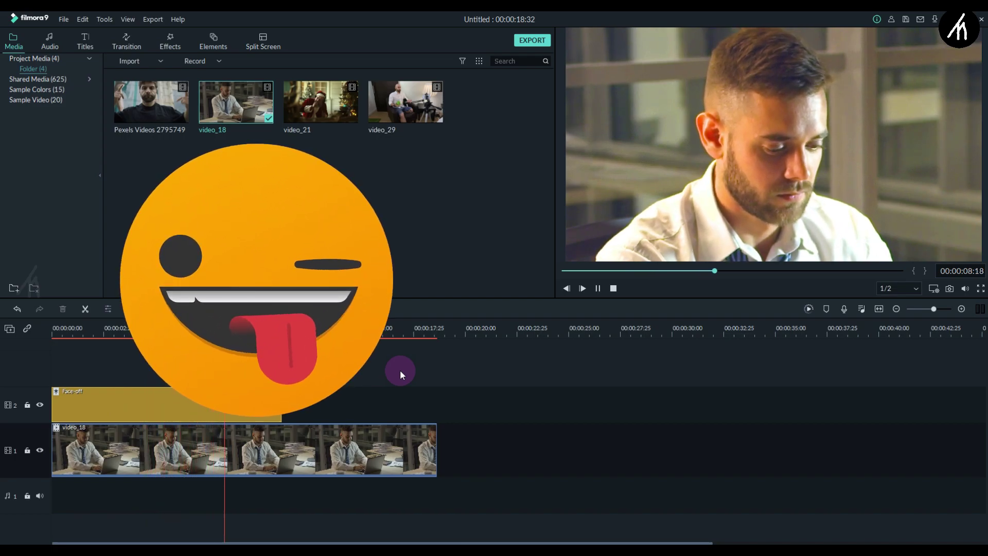
{"action": "left_click", "coordinate": [400, 369]}
{"action": "left_click", "coordinate": [304, 451]}
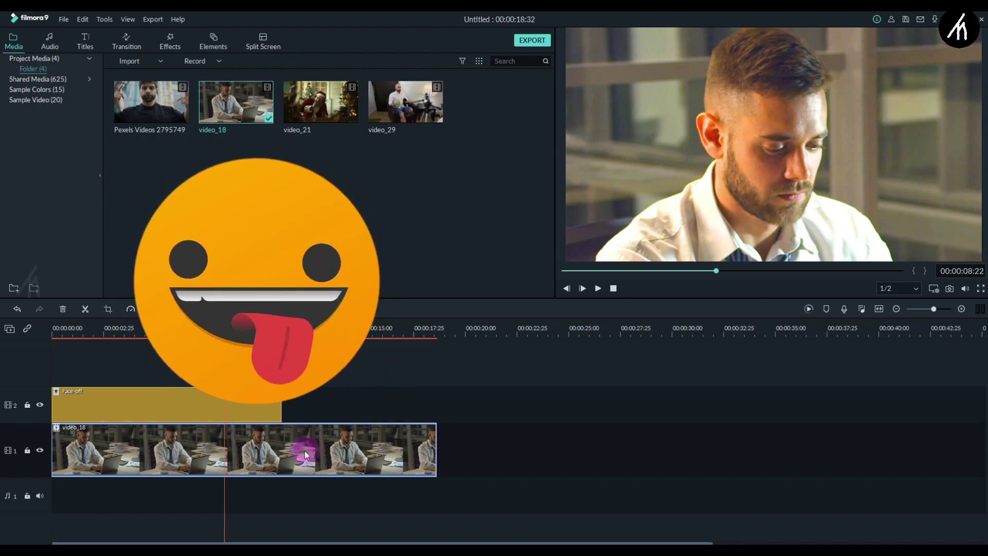
{"action": "key", "text": "Delete"}
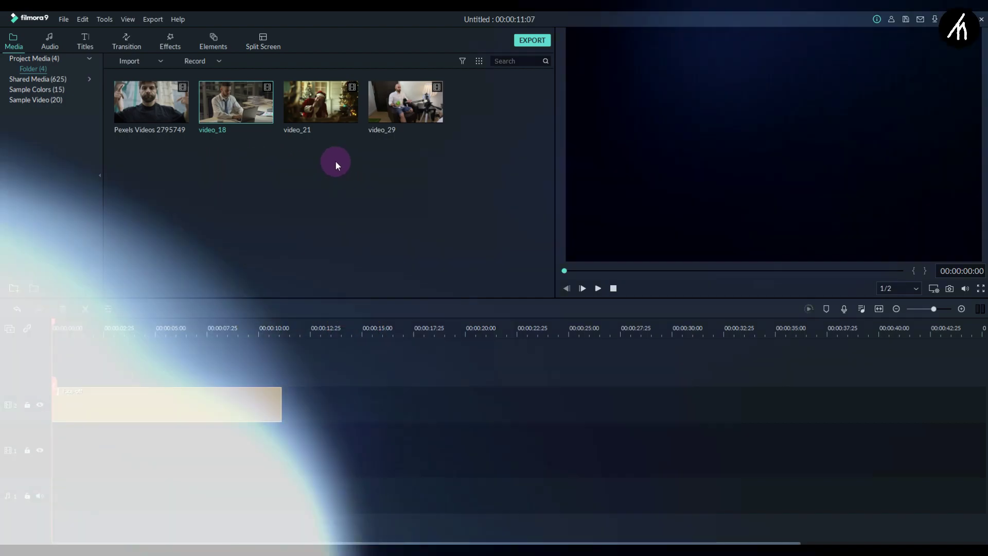